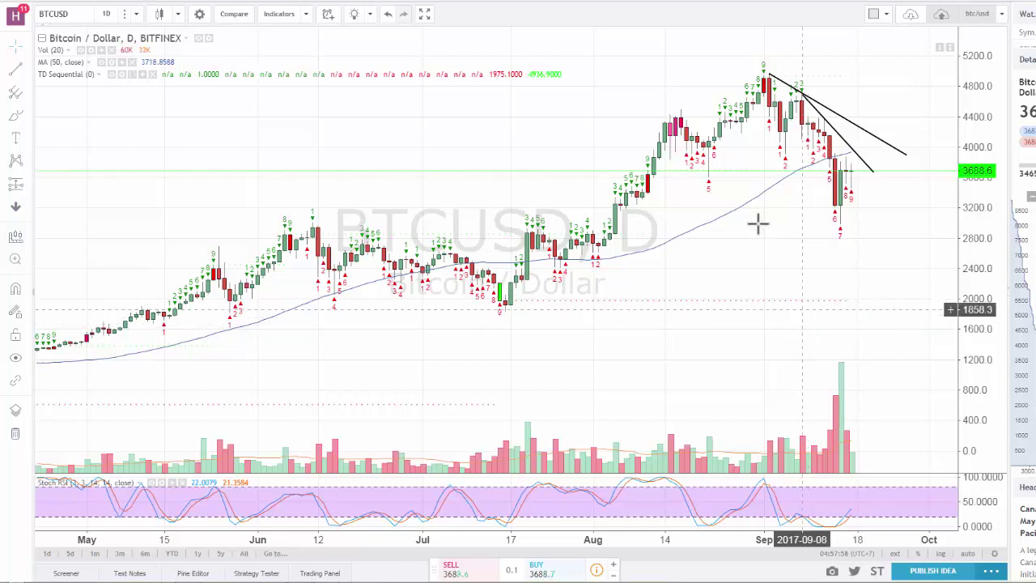
# Switch to the YouTube page with the Today in Bitcoin video and return to the BTCUSD chart
pyautogui.click(327, 0)
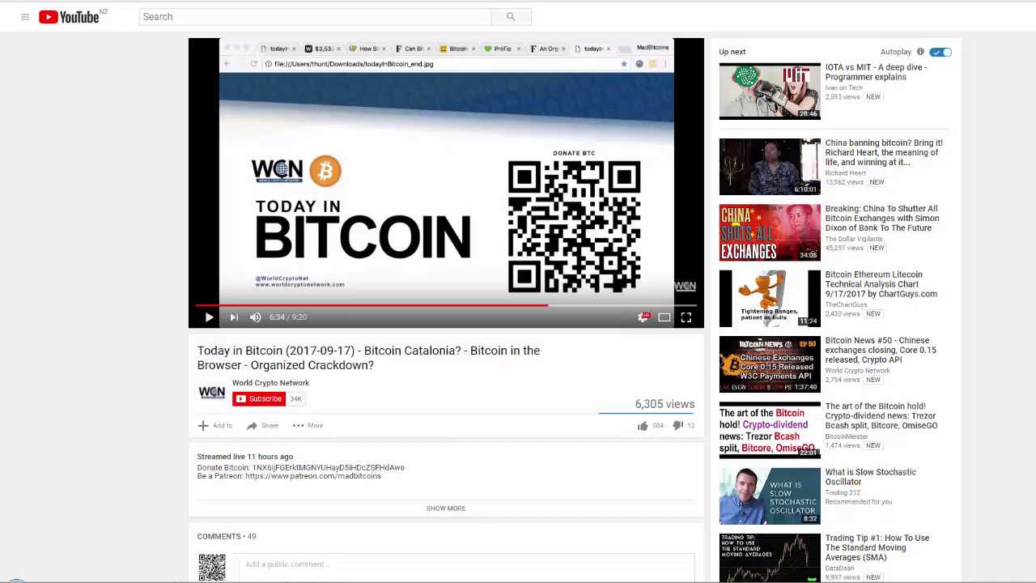
pyautogui.click(510, 1)
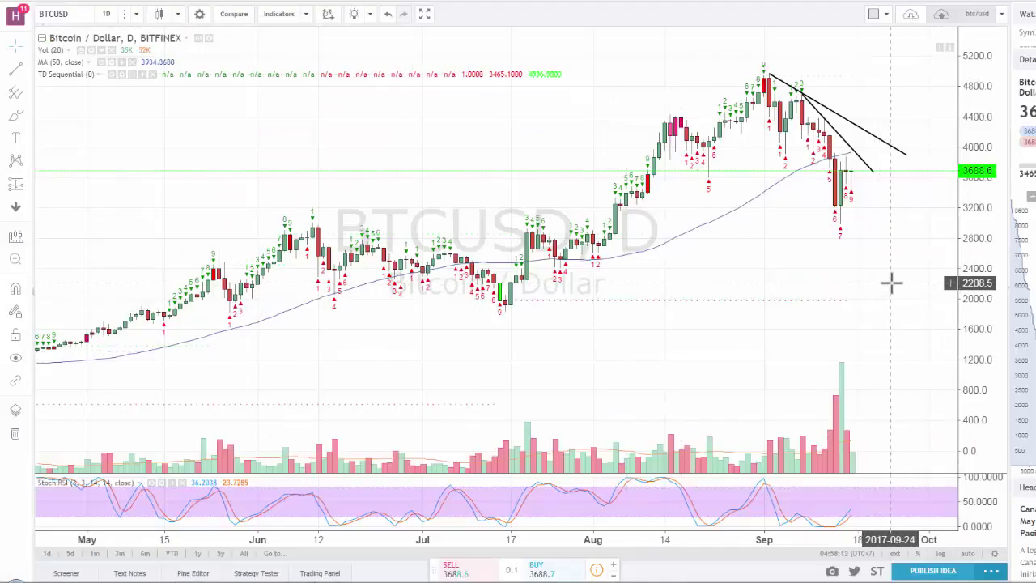
# Examine the daily BTCUSD candles around the September peak against the descending trend lines, 50-period moving average and TD Sequential counts
pyautogui.moveTo(888, 282); pyautogui.dragTo(824, 306)
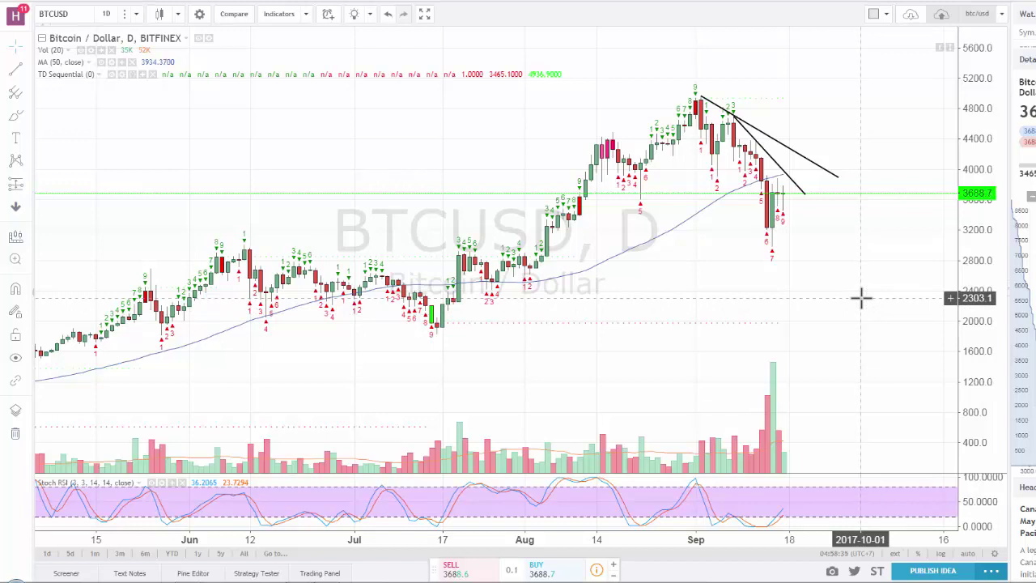
pyautogui.moveTo(838, 296); pyautogui.dragTo(858, 291)
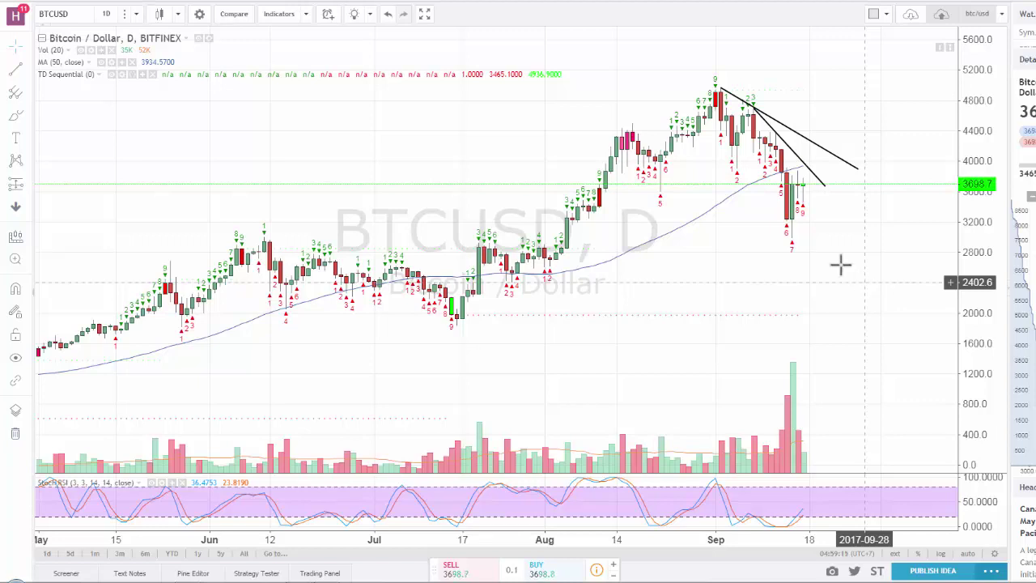
pyautogui.moveTo(720, 270); pyautogui.dragTo(752, 275)
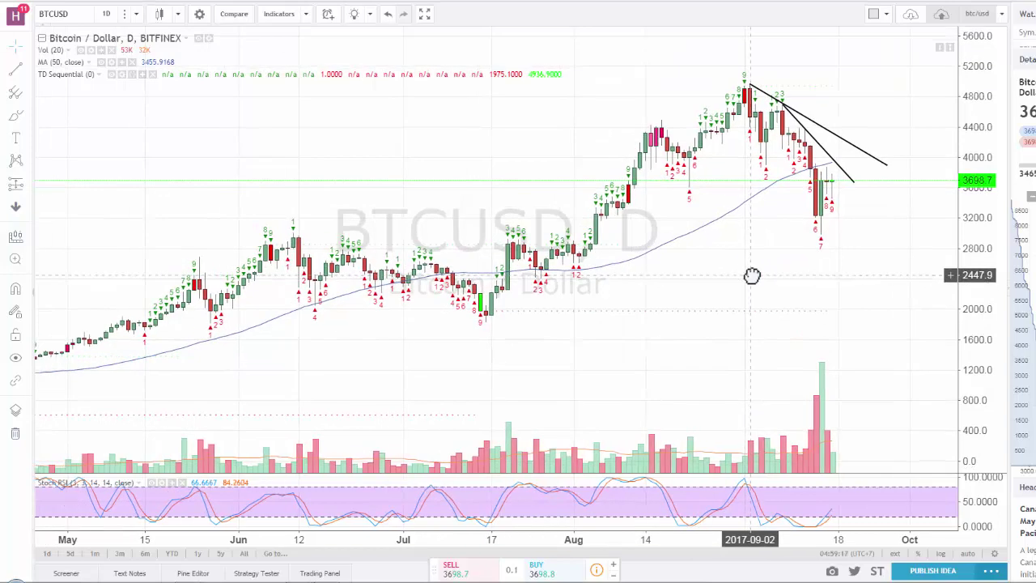
pyautogui.moveTo(892, 299); pyautogui.dragTo(858, 299)
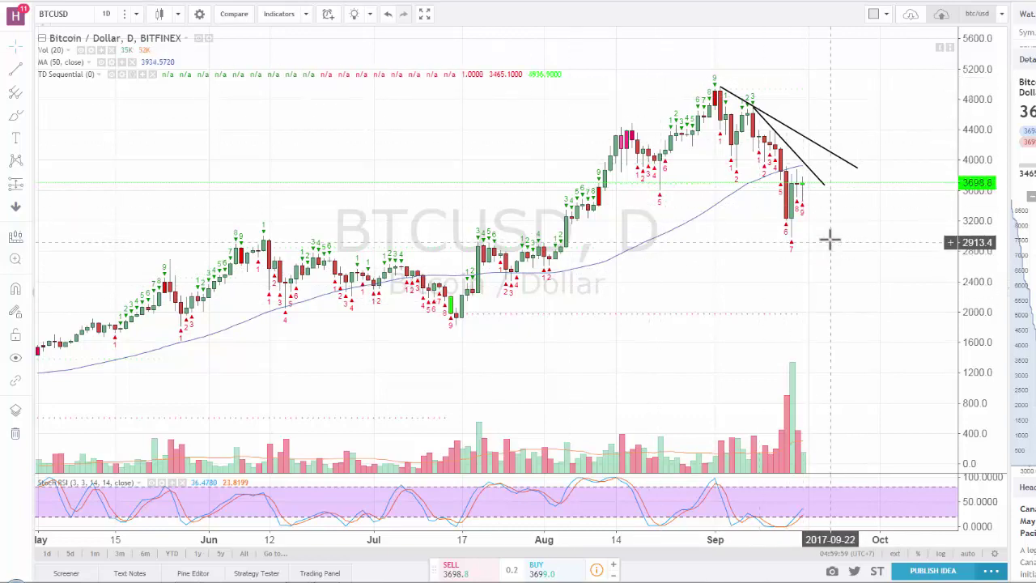
pyautogui.scroll(2, 886, 300)
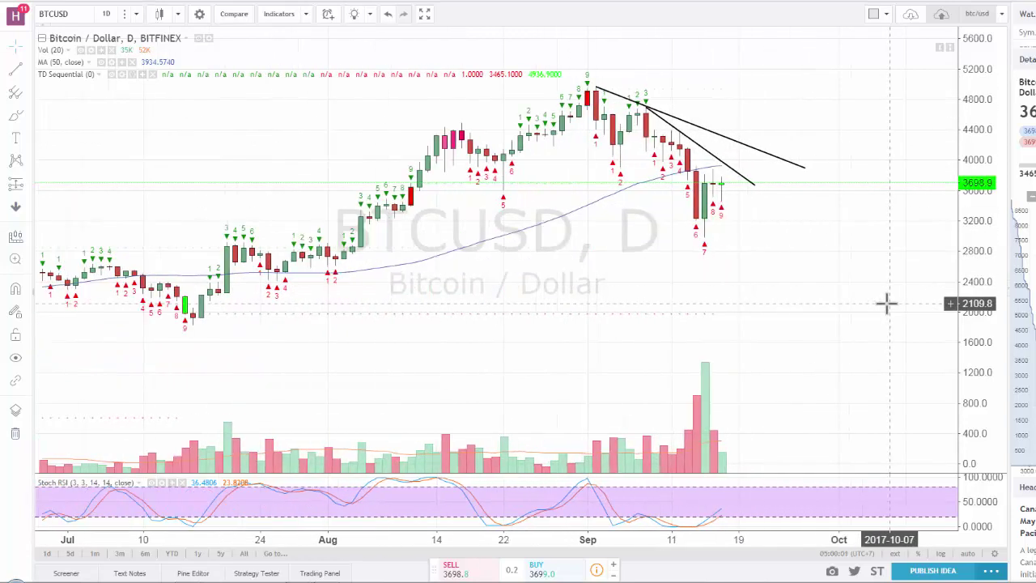
pyautogui.scroll(1, 874, 302)
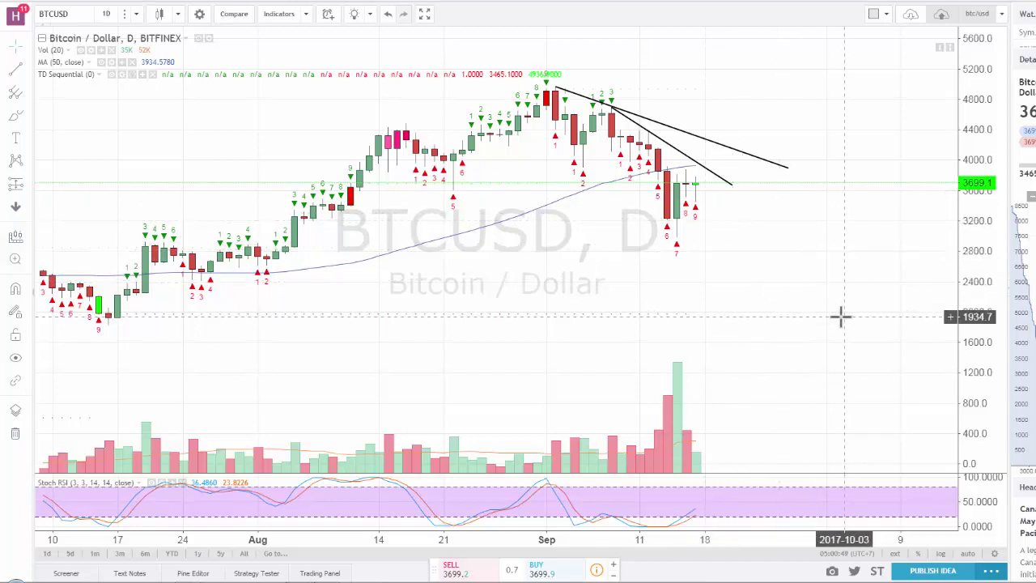
pyautogui.moveTo(776, 293); pyautogui.dragTo(814, 305)
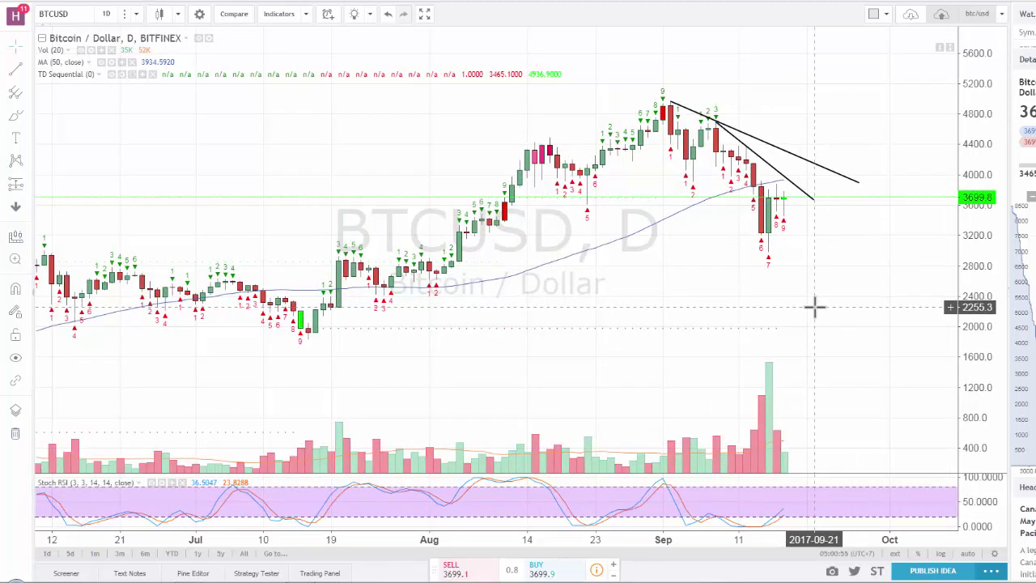
pyautogui.scroll(1, 734, 261)
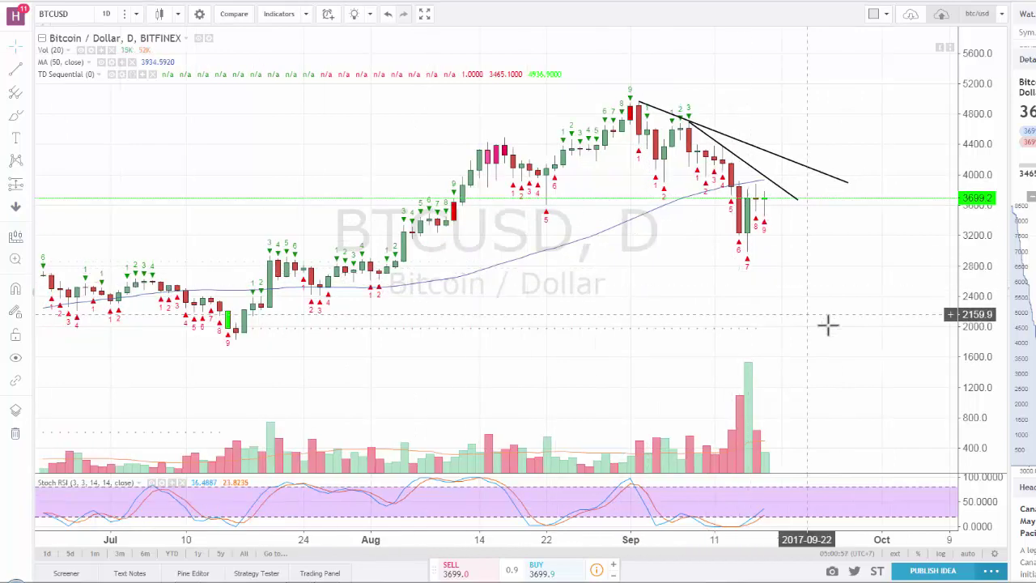
pyautogui.hscroll(1, 833, 305)
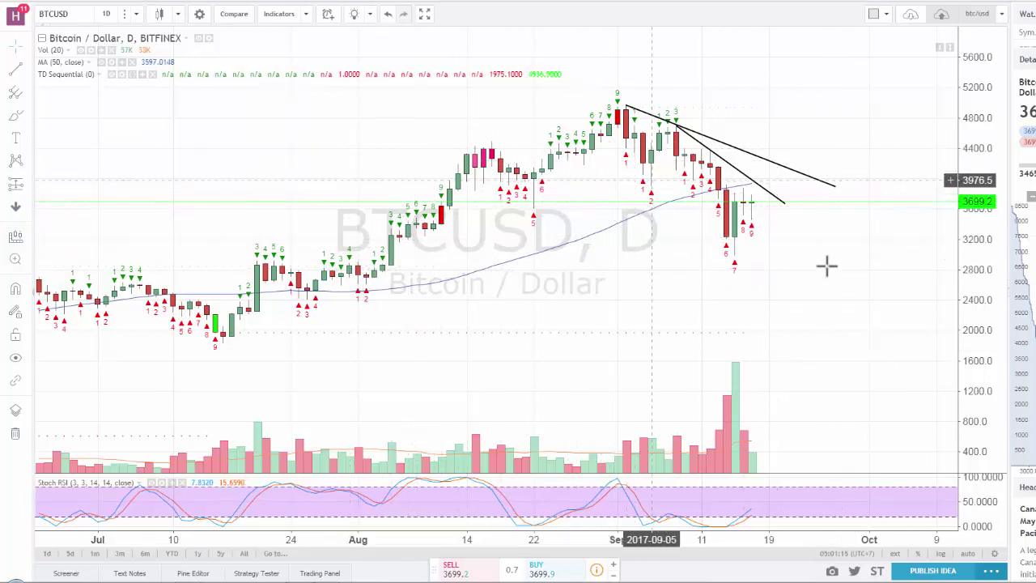
pyautogui.scroll(-1, 863, 314)
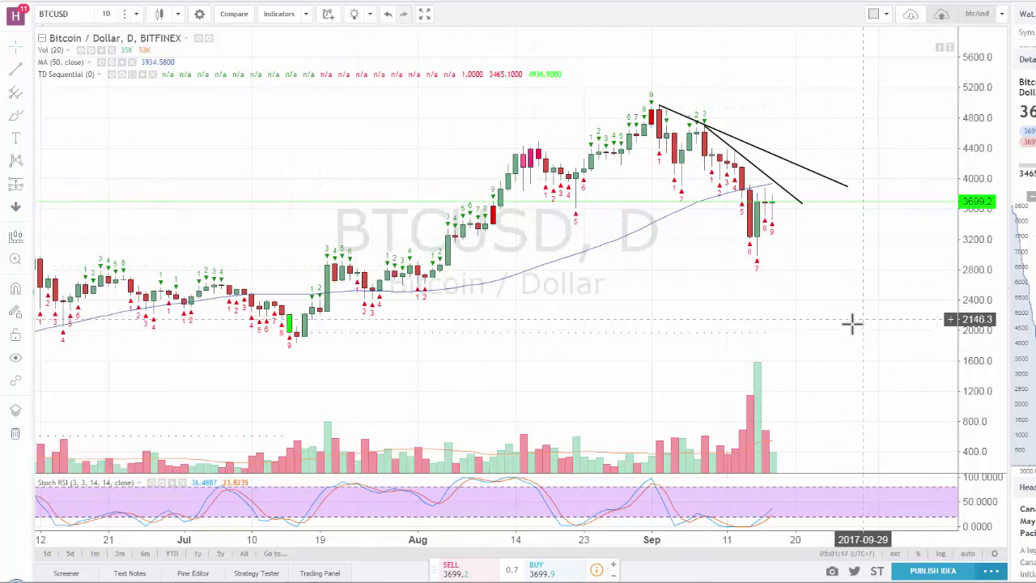
pyautogui.scroll(1, 851, 324)
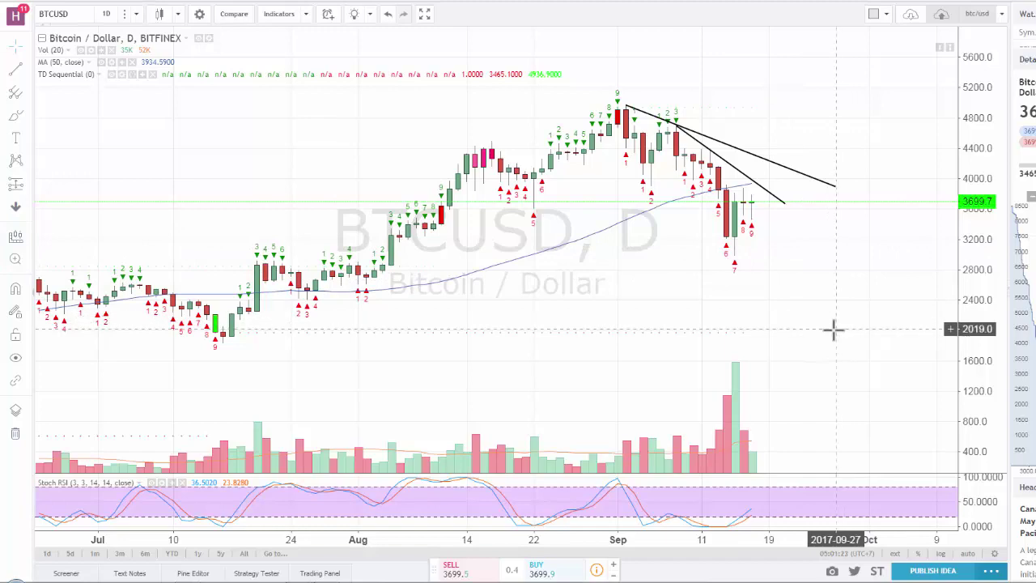
pyautogui.moveTo(830, 330); pyautogui.dragTo(880, 324)
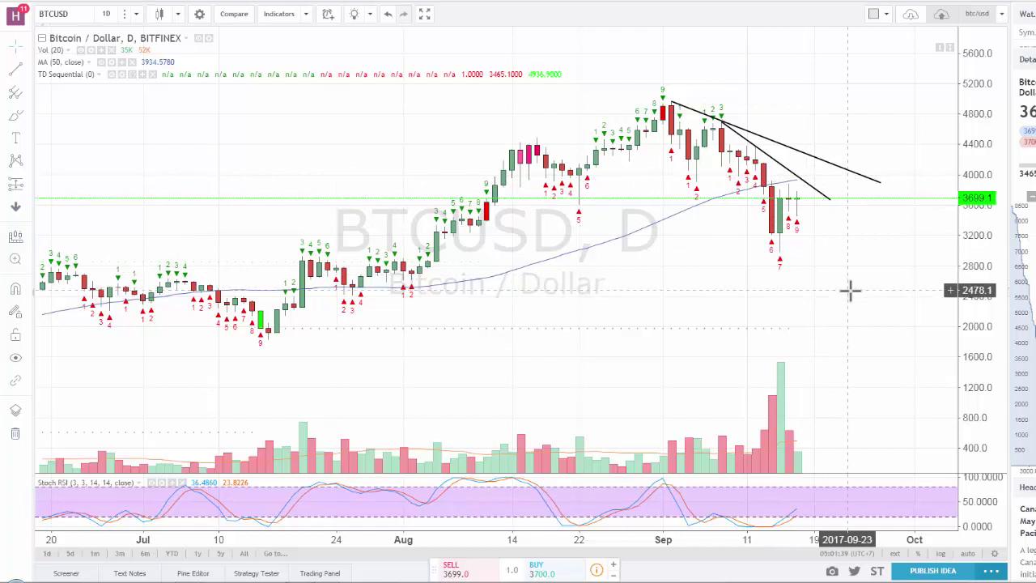
pyautogui.moveTo(847, 289); pyautogui.dragTo(842, 288)
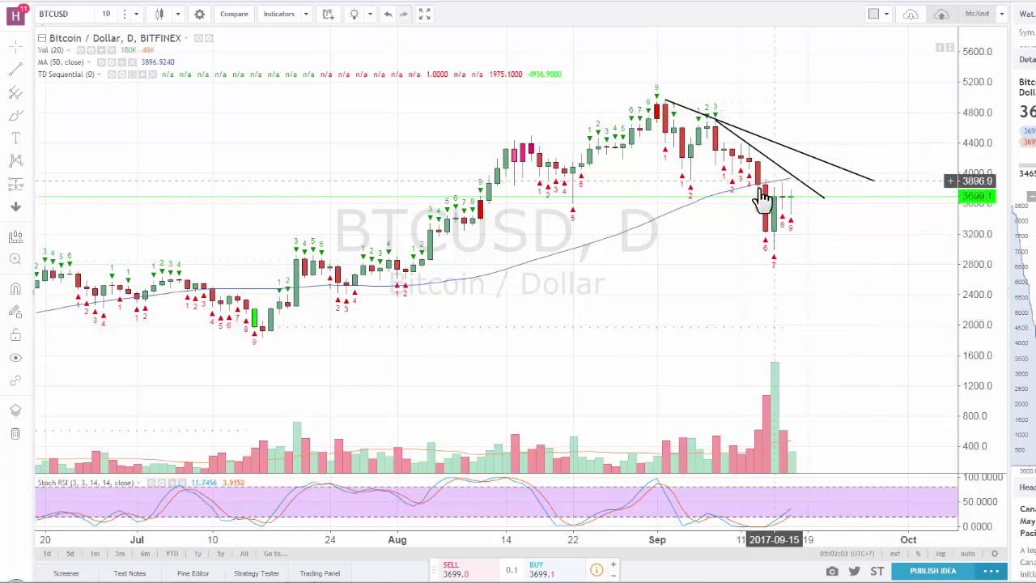
# Switch the BTCUSD chart to the 1 week interval and compress the price scale to show the whole 2016–2017 rise
pyautogui.click(110, 17)
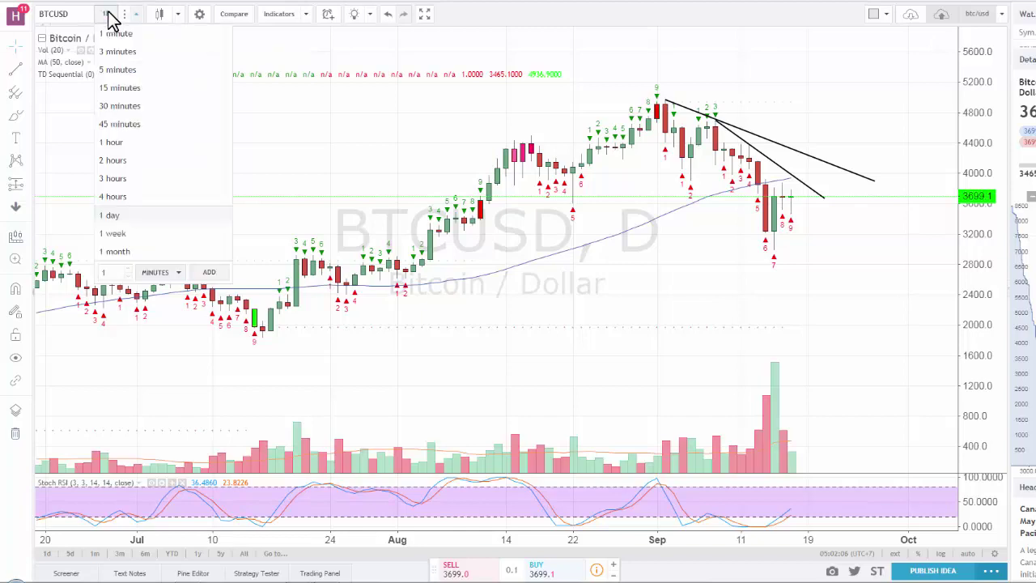
pyautogui.click(157, 236)
pyautogui.scroll(5, 785, 311)
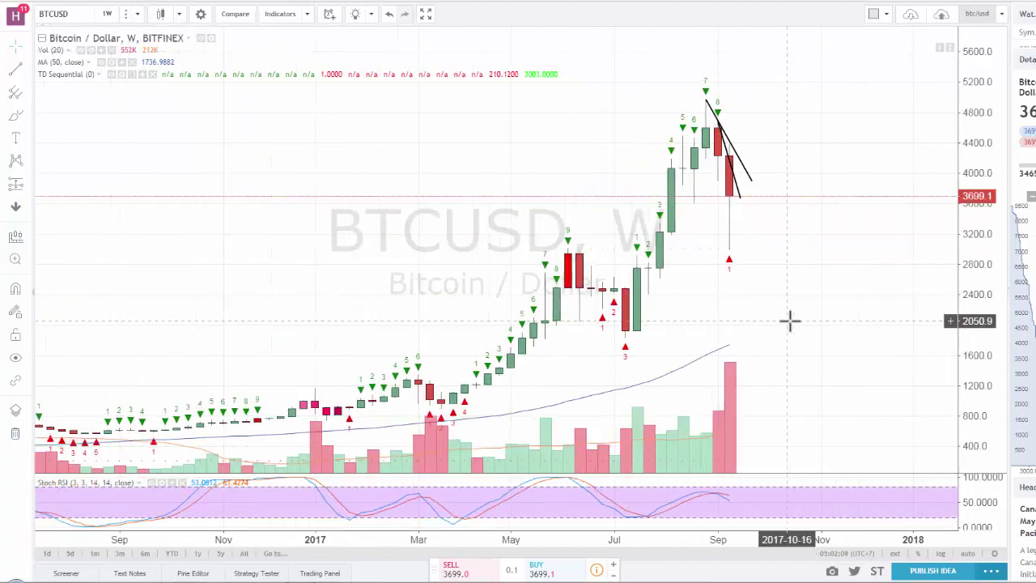
pyautogui.scroll(2, 781, 306)
pyautogui.hscroll(-3, 828, 297)
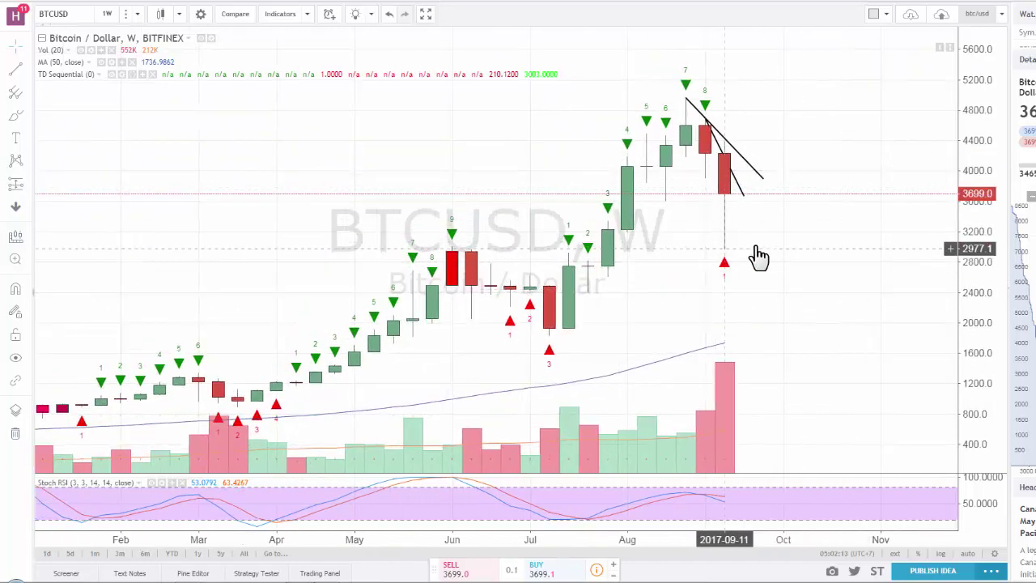
pyautogui.scroll(-1, 849, 289)
pyautogui.scroll(-2, 894, 372)
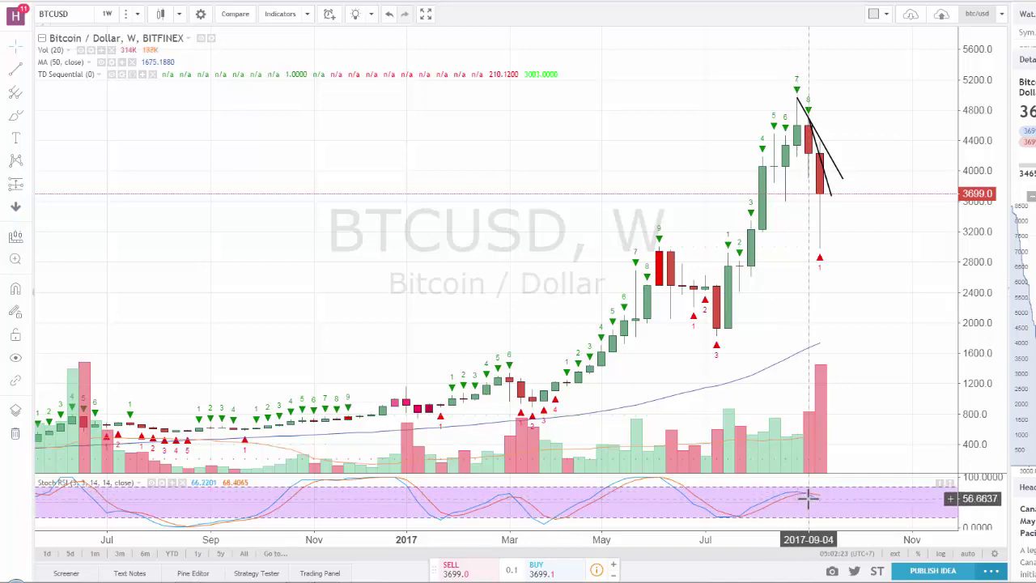
pyautogui.moveTo(1001, 292); pyautogui.dragTo(842, 339)
pyautogui.scroll(-3, 920, 365)
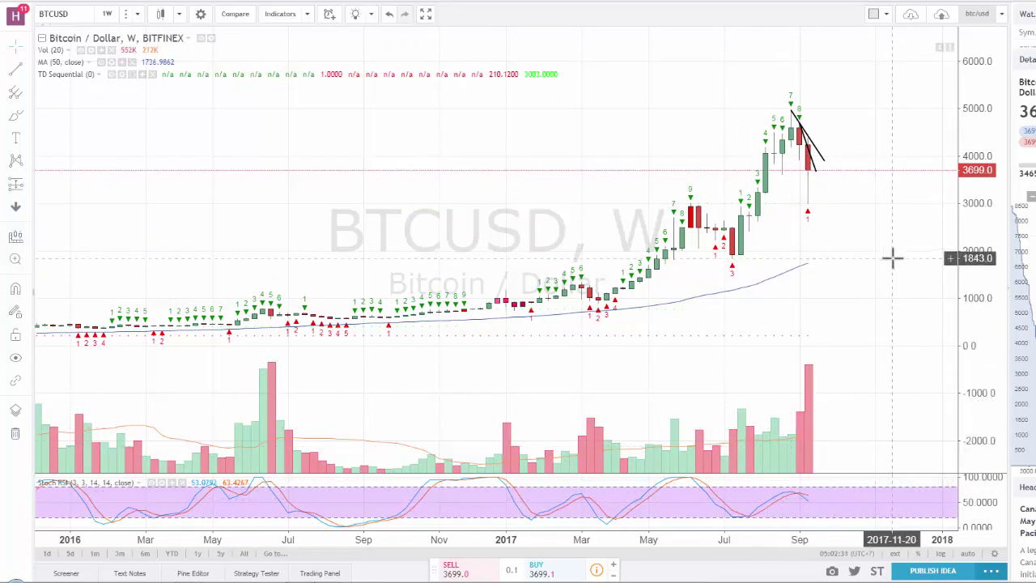
pyautogui.moveTo(890, 256); pyautogui.dragTo(871, 237)
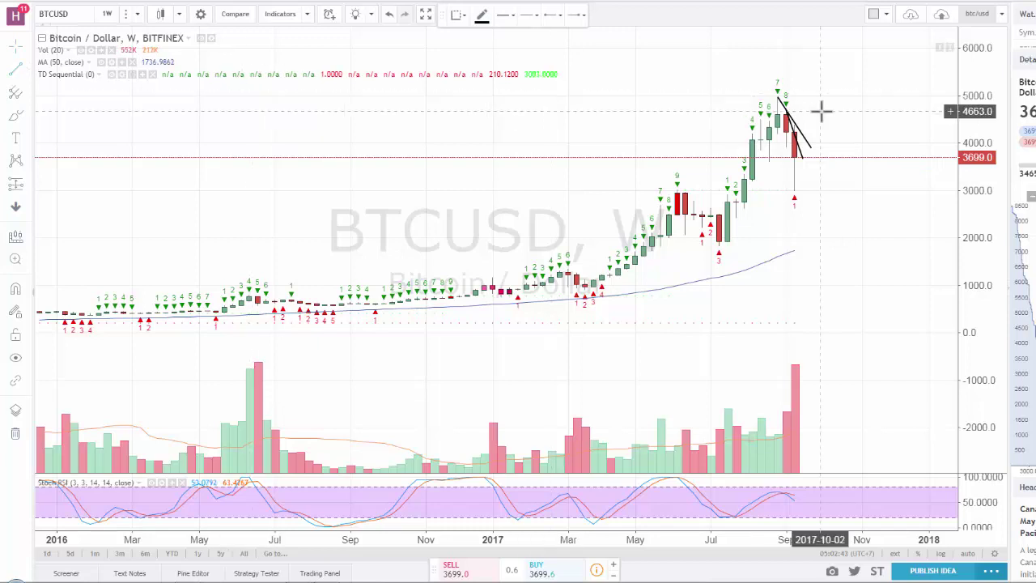
# Draw trend lines above the price highs from 2017-06-12 to 2017-08-21 and across the Stoch RSI peaks from 2017-06-05 to 2017-09-04
pyautogui.click(684, 185)
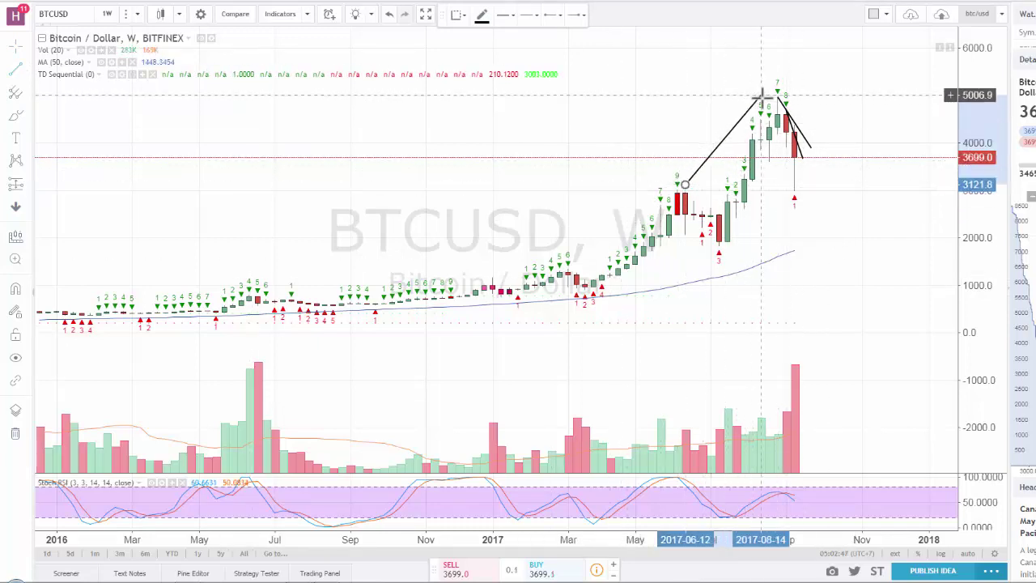
pyautogui.click(769, 95)
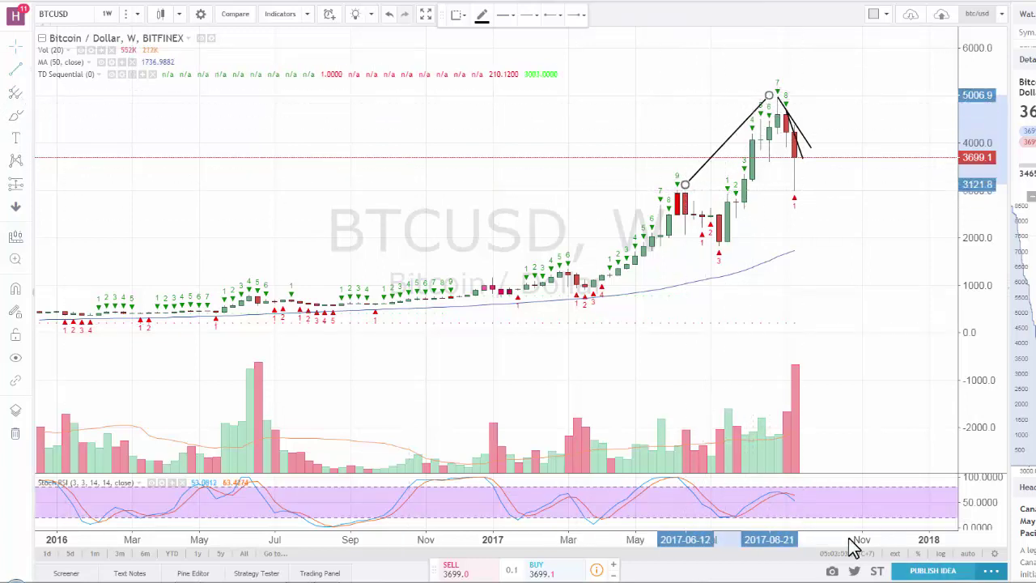
pyautogui.click(676, 479)
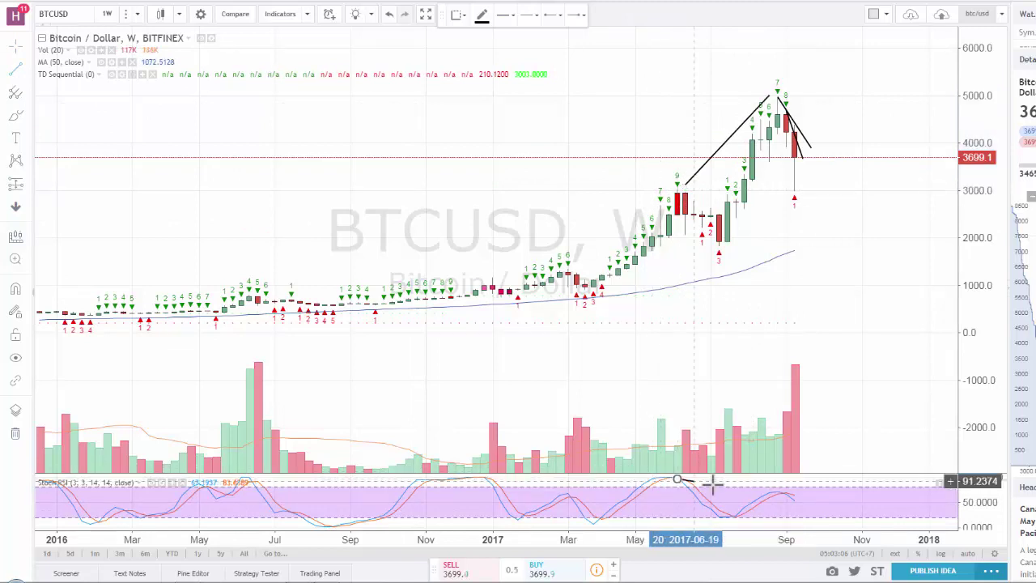
pyautogui.click(785, 491)
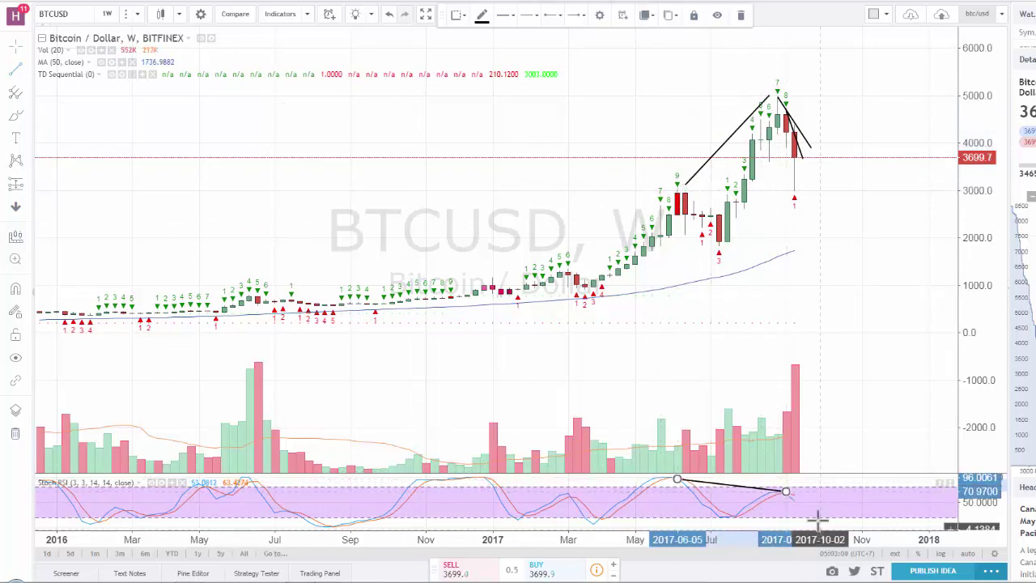
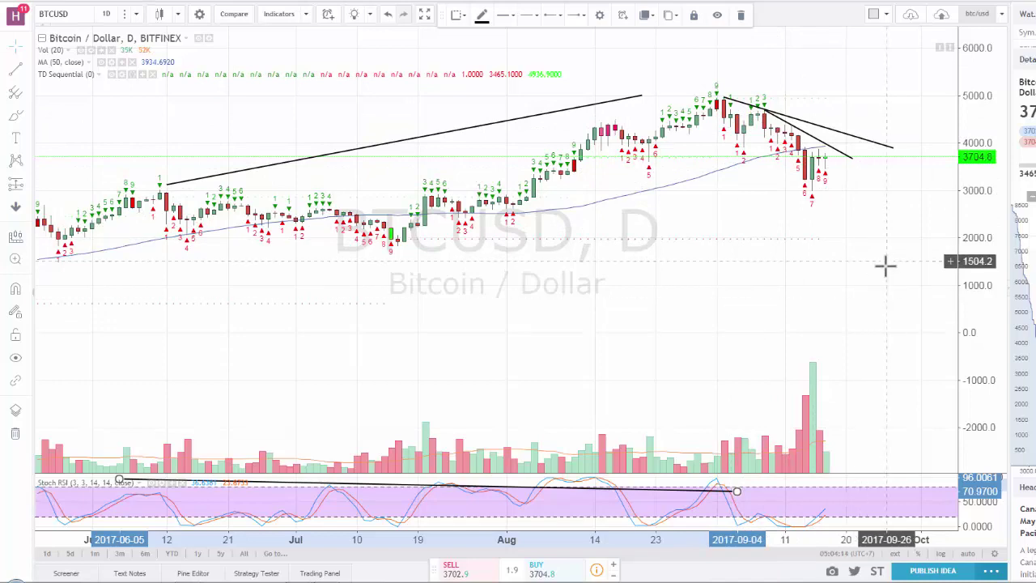
# Examine the daily BTCUSD chart with the drawn divergence lines, from the recent September decline out to the price history since mid-2016
pyautogui.moveTo(885, 259); pyautogui.dragTo(870, 304)
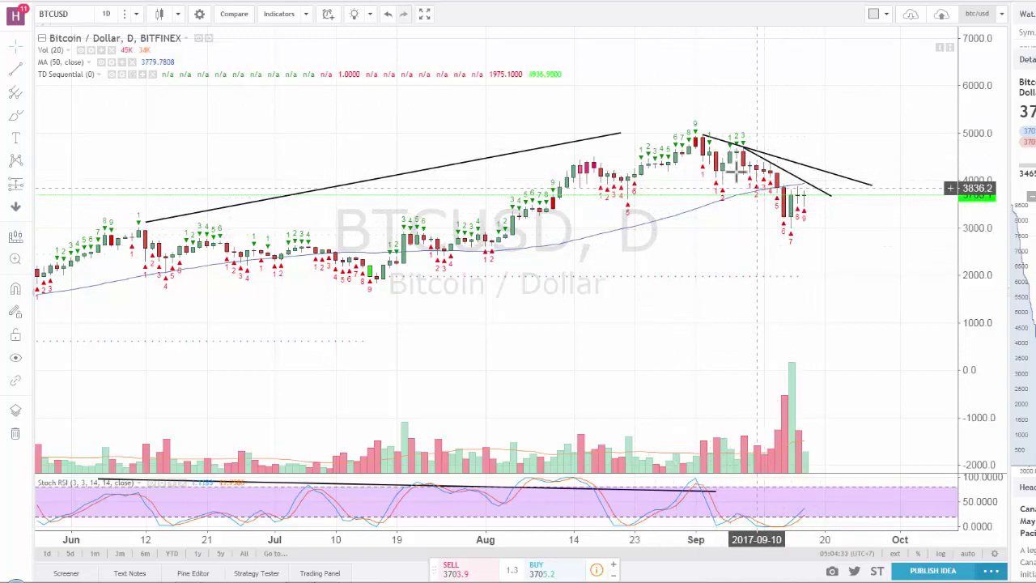
pyautogui.scroll(-3, 863, 289)
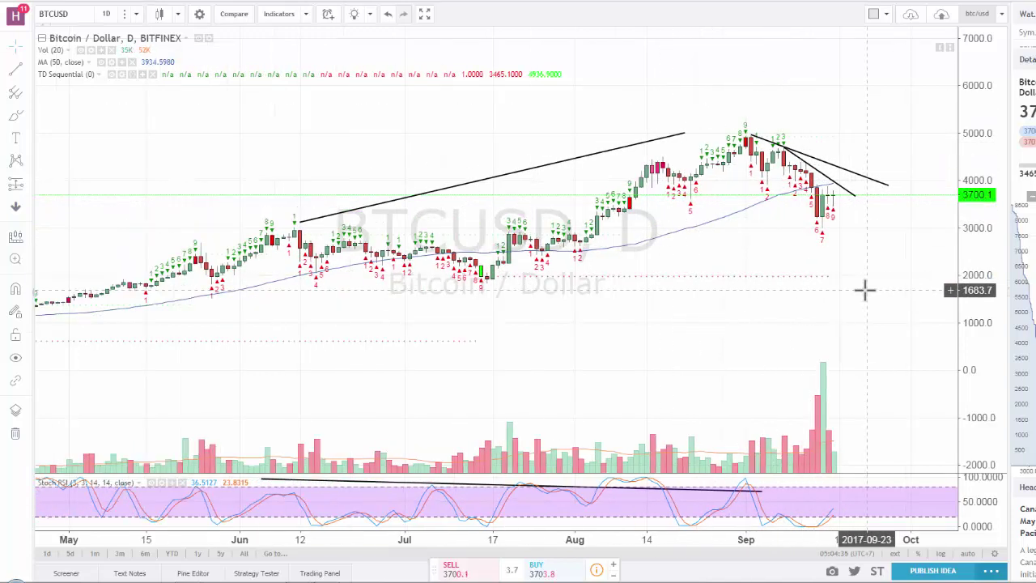
pyautogui.scroll(1, 876, 318)
pyautogui.scroll(1, 875, 318)
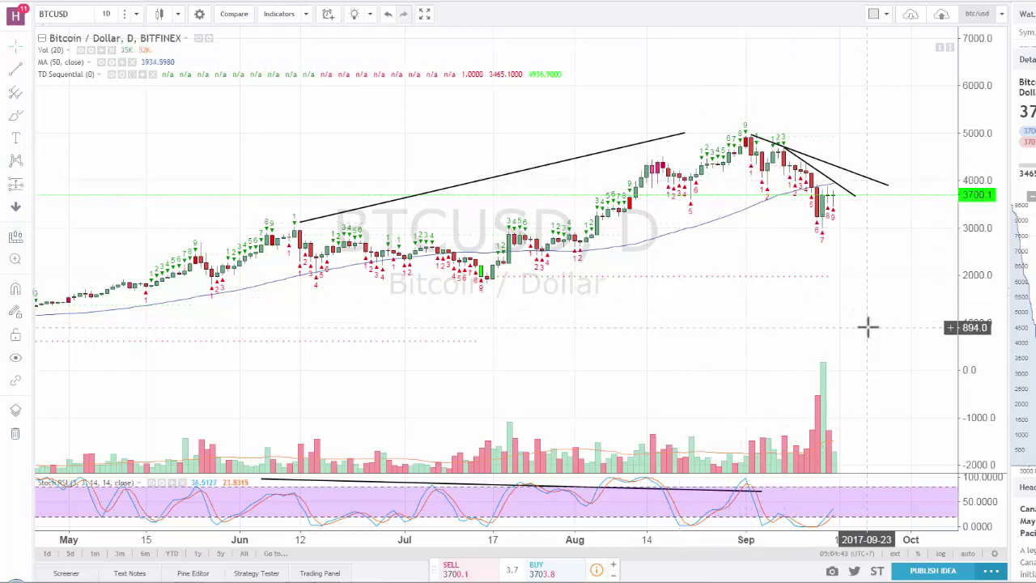
pyautogui.scroll(2, 866, 325)
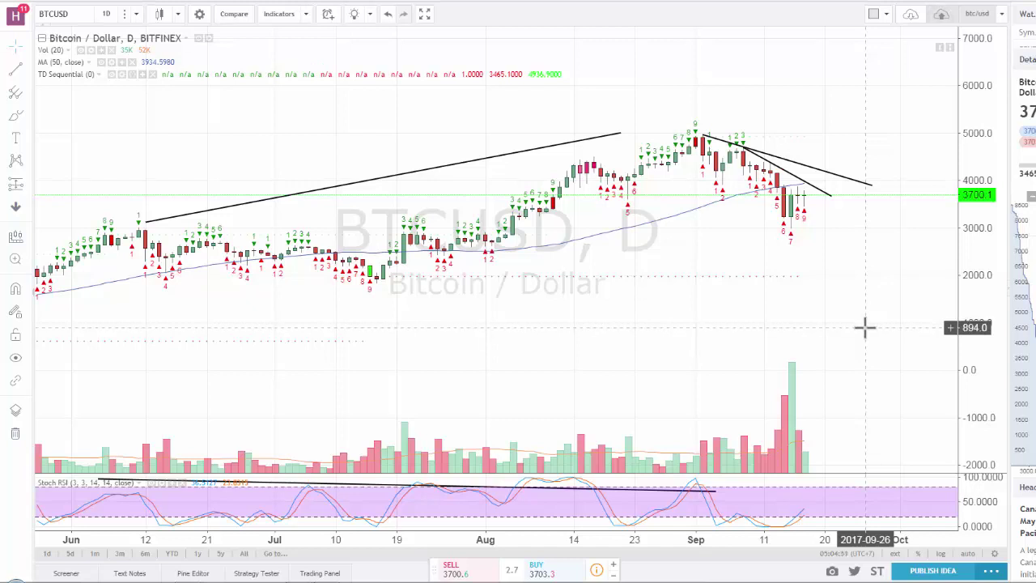
pyautogui.scroll(1, 864, 327)
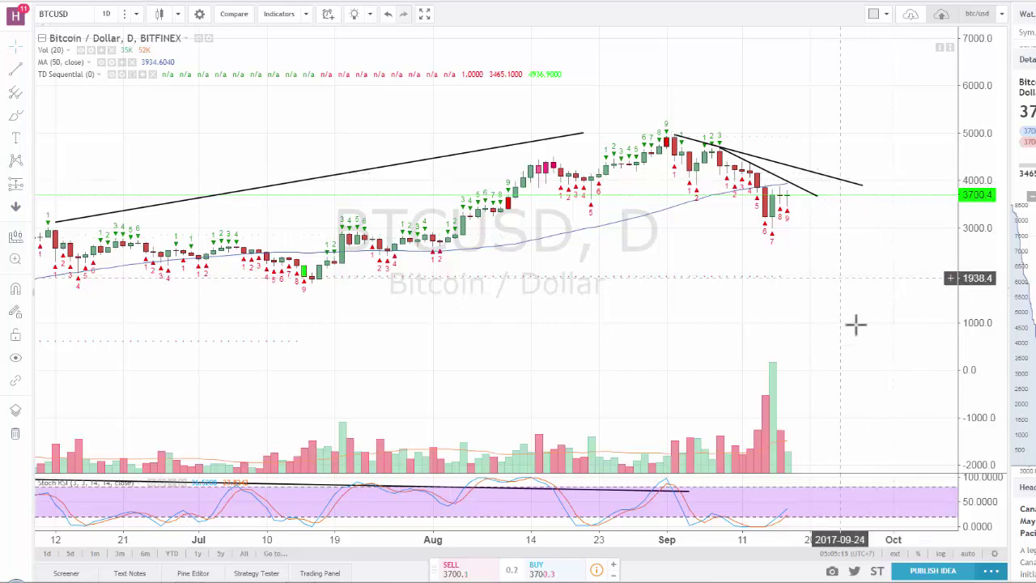
pyautogui.scroll(-2, 878, 310)
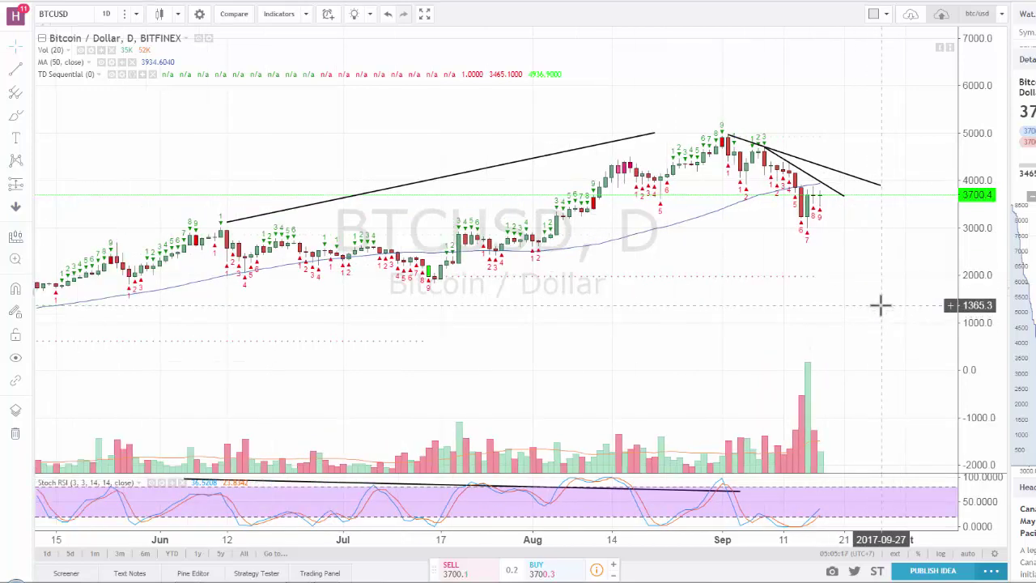
pyautogui.scroll(-2, 880, 305)
pyautogui.scroll(1, 888, 310)
pyautogui.scroll(-4, 888, 307)
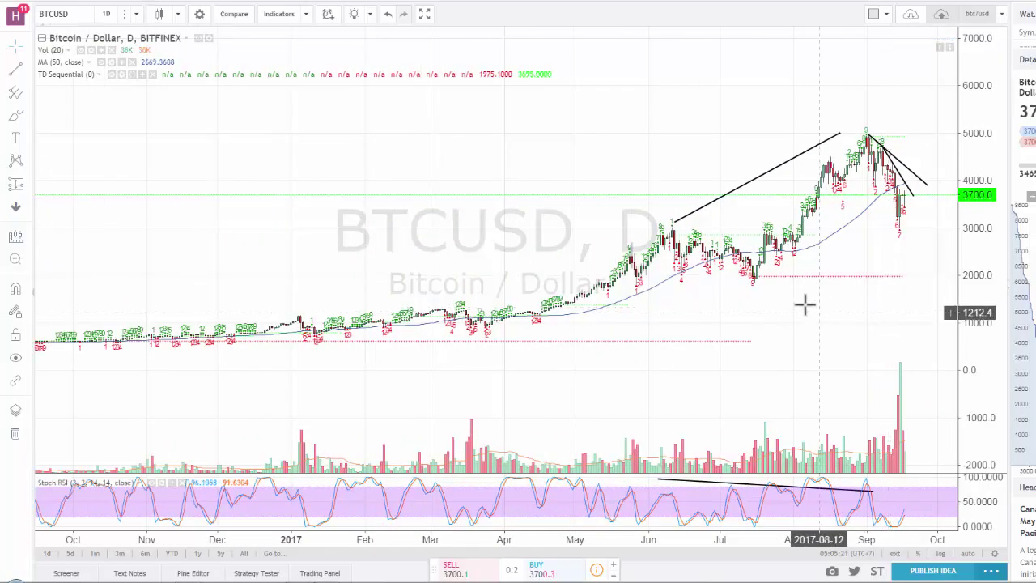
pyautogui.moveTo(850, 335); pyautogui.dragTo(782, 329)
pyautogui.scroll(-3, 882, 343)
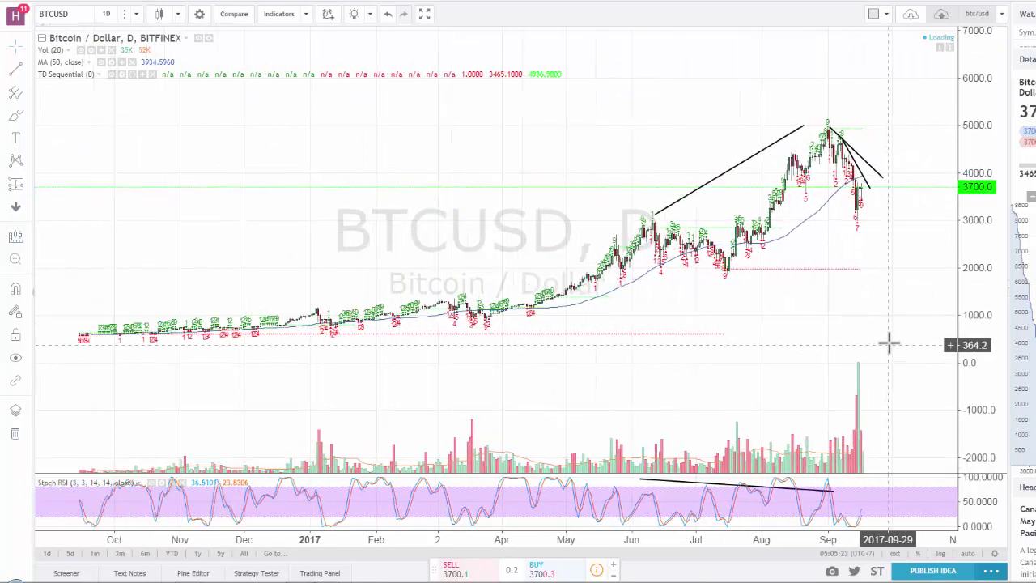
pyautogui.moveTo(865, 326); pyautogui.dragTo(858, 324)
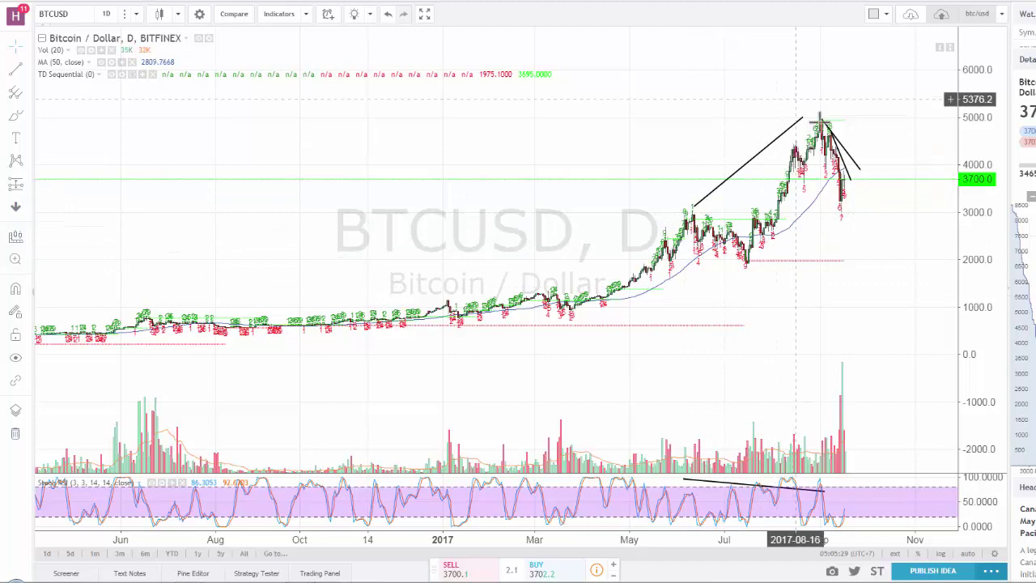
# Examine the daily BTCUSD price history from 2015 to September 2017, comparing the long-term rise with the recent peak and decline
pyautogui.scroll(-5, 898, 324)
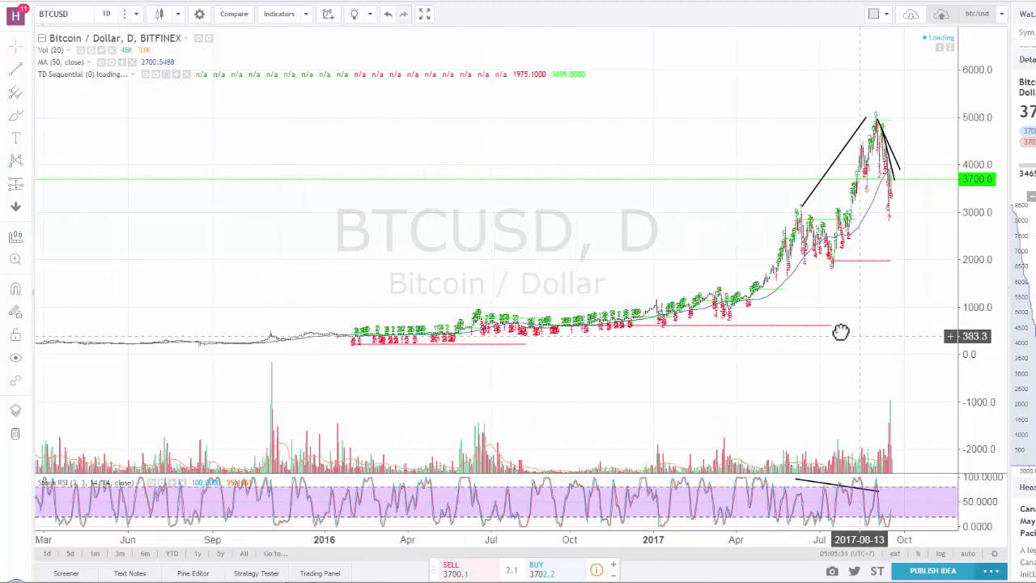
pyautogui.moveTo(876, 317)
pyautogui.mouseDown()
pyautogui.moveTo(842, 330)
pyautogui.moveTo(868, 335)
pyautogui.mouseUp()
pyautogui.scroll(4, 845, 336)
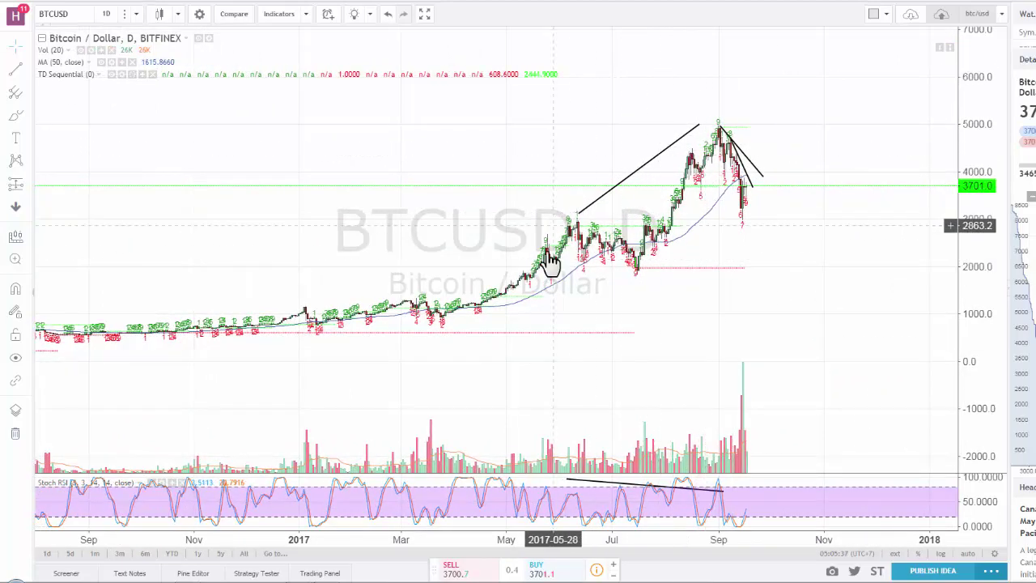
pyautogui.scroll(-3, 704, 330)
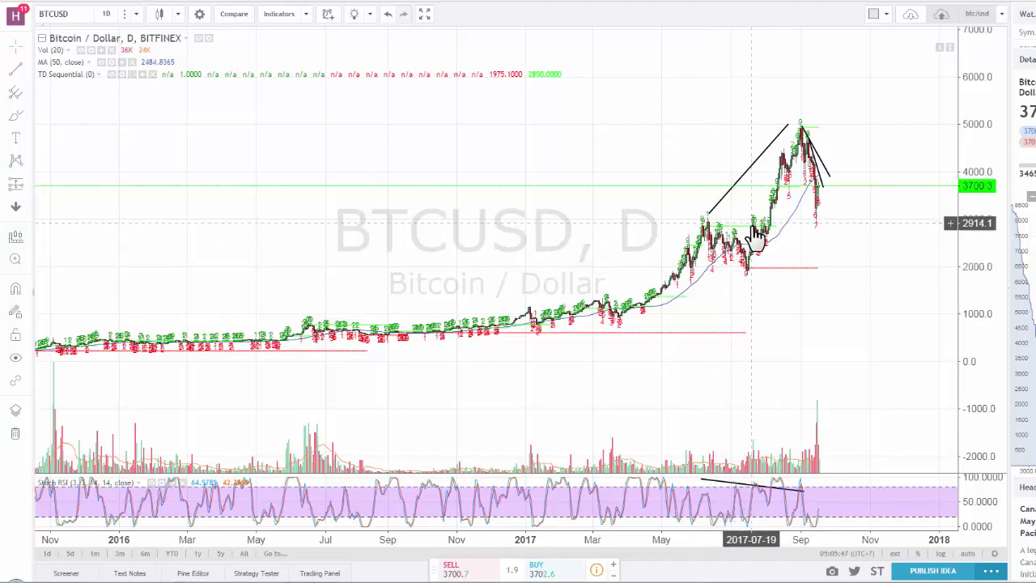
pyautogui.scroll(3, 769, 274)
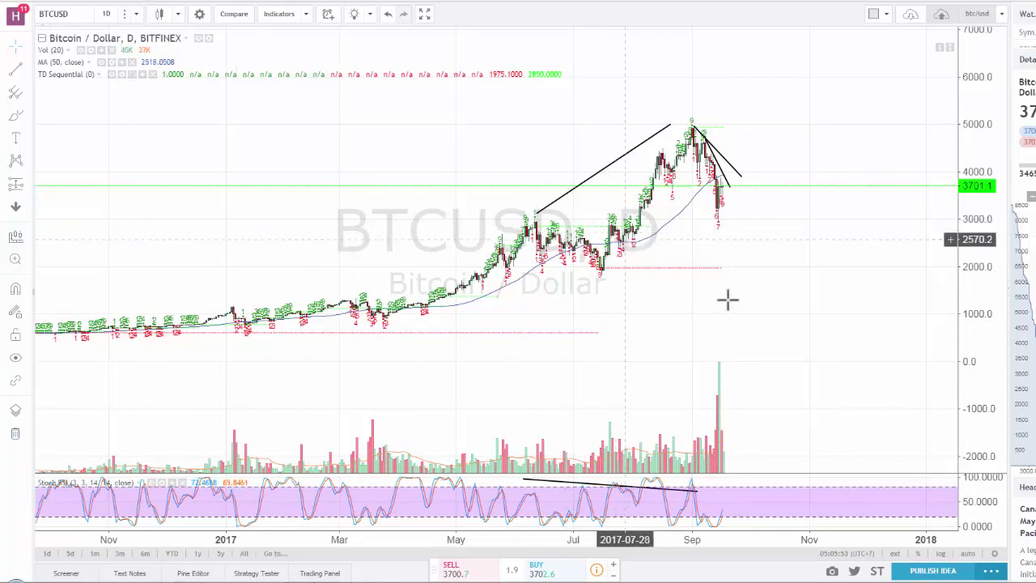
pyautogui.scroll(-2, 728, 300)
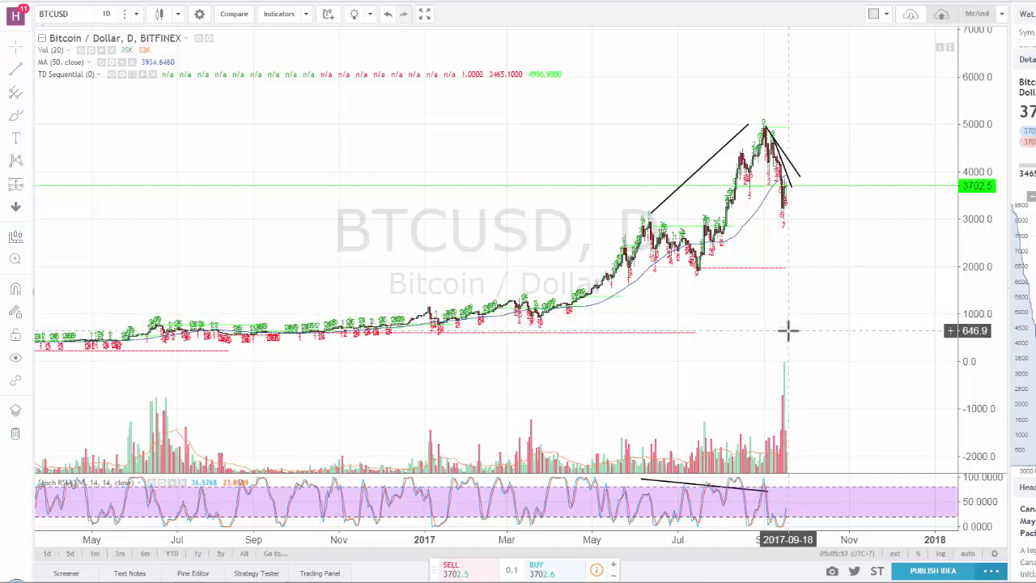
pyautogui.scroll(2, 786, 330)
pyautogui.scroll(-3, 684, 340)
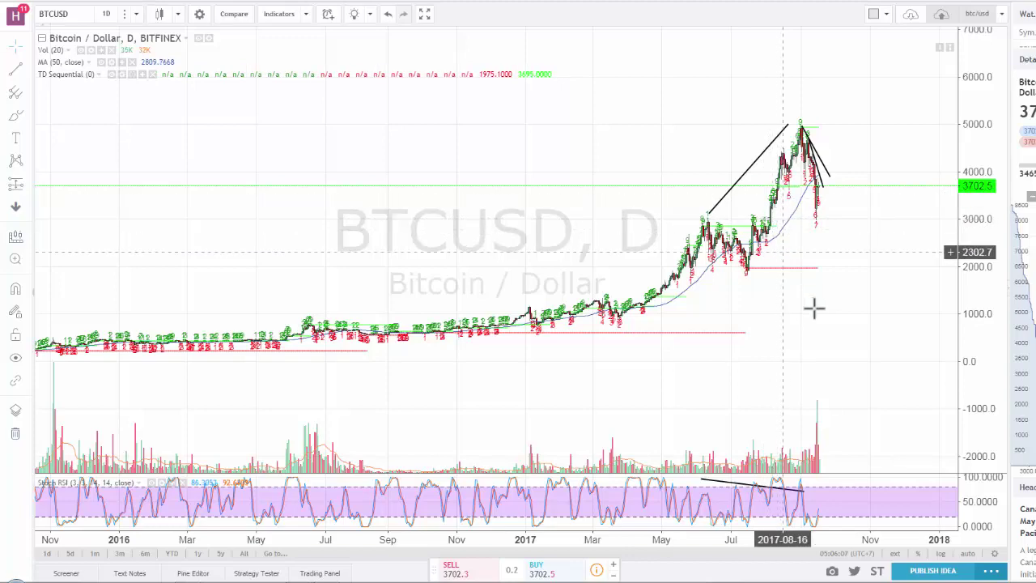
# Examine the March to September 2017 daily candles against the drawn trend lines, 50-period moving average and Stoch RSI divergence
pyautogui.scroll(1, 817, 259)
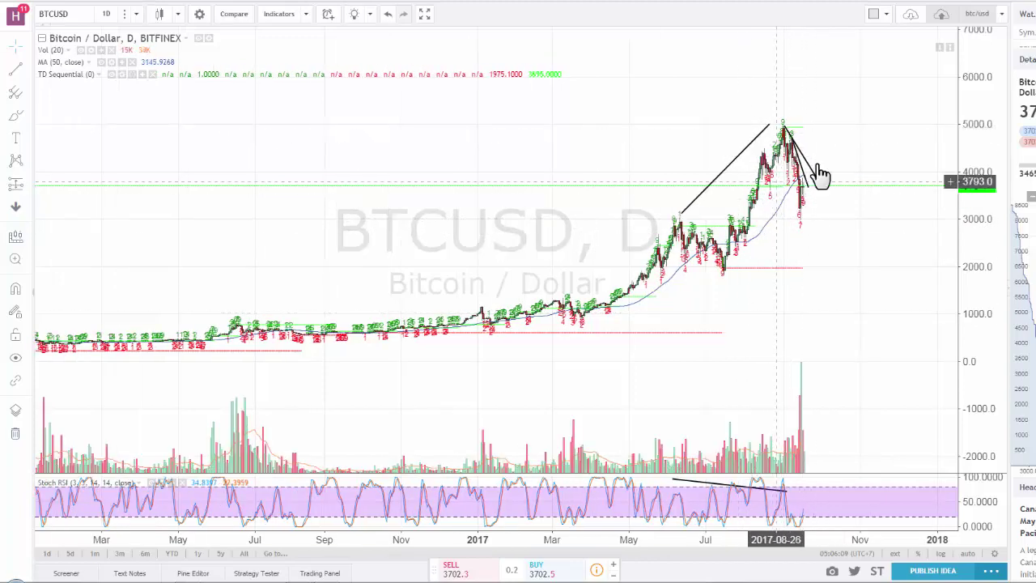
pyautogui.scroll(1, 820, 169)
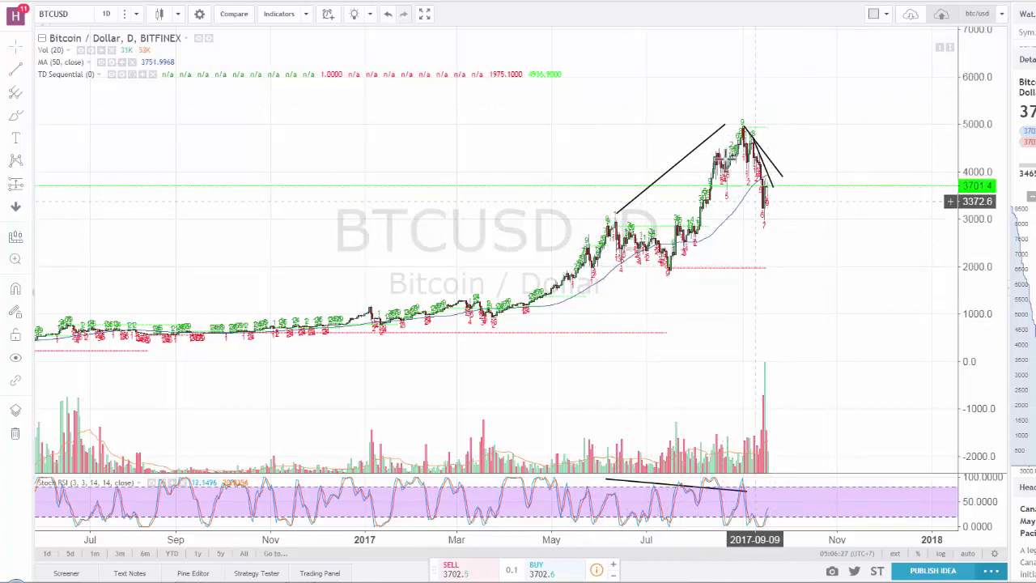
pyautogui.scroll(1, 842, 273)
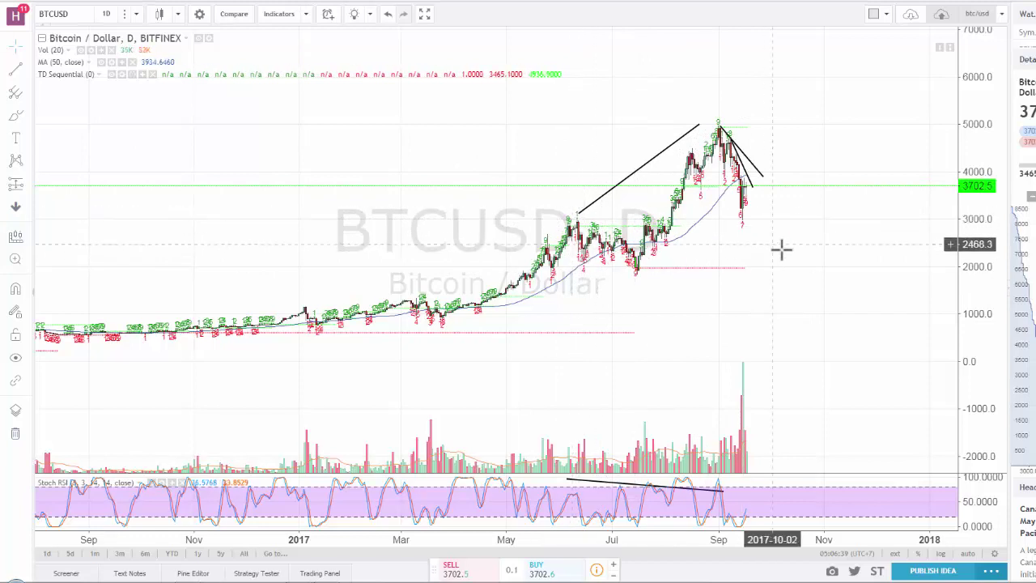
pyautogui.scroll(1, 786, 300)
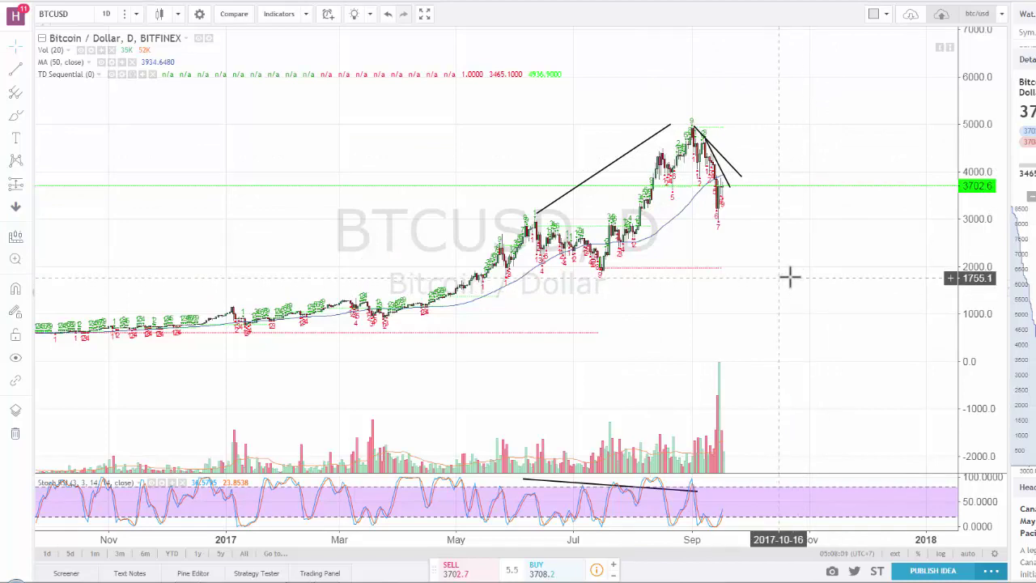
pyautogui.scroll(-2, 793, 283)
pyautogui.scroll(1, 849, 359)
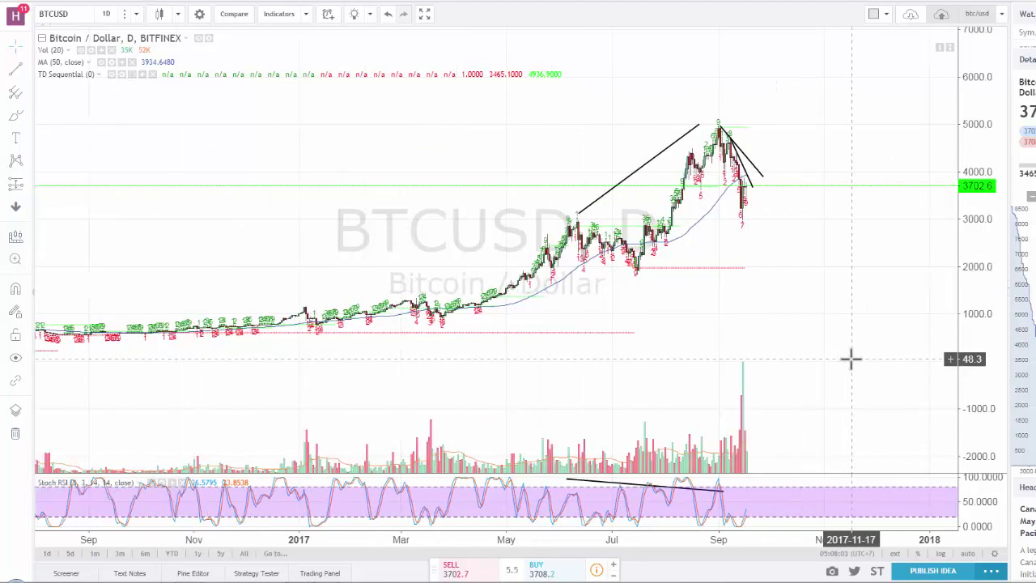
pyautogui.scroll(1, 834, 348)
pyautogui.scroll(2, 712, 299)
pyautogui.moveTo(589, 299); pyautogui.dragTo(841, 323)
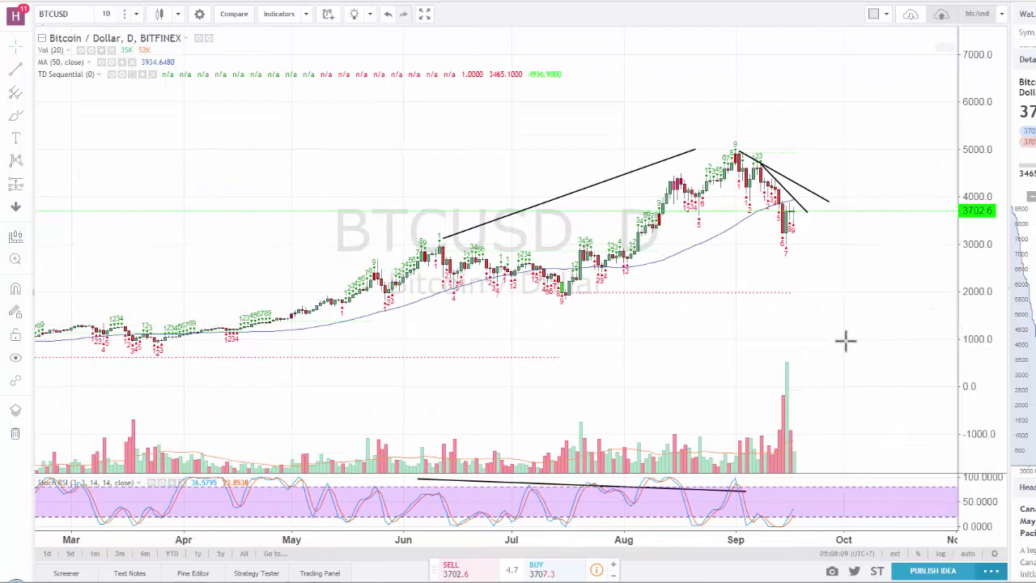